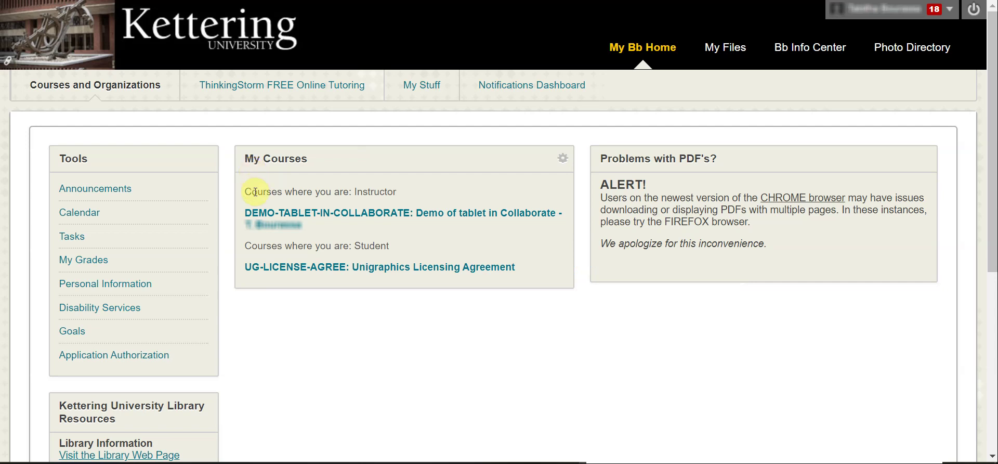
# Open the DEMO-TABLET-IN-COLLABORATE course's Collaborate Live Classroom sessions page
pyautogui.click(257, 219)
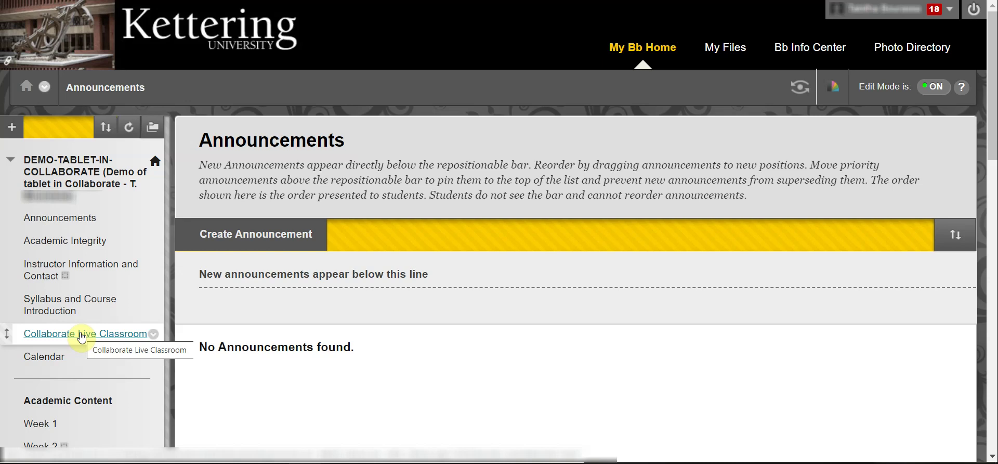
pyautogui.click(82, 336)
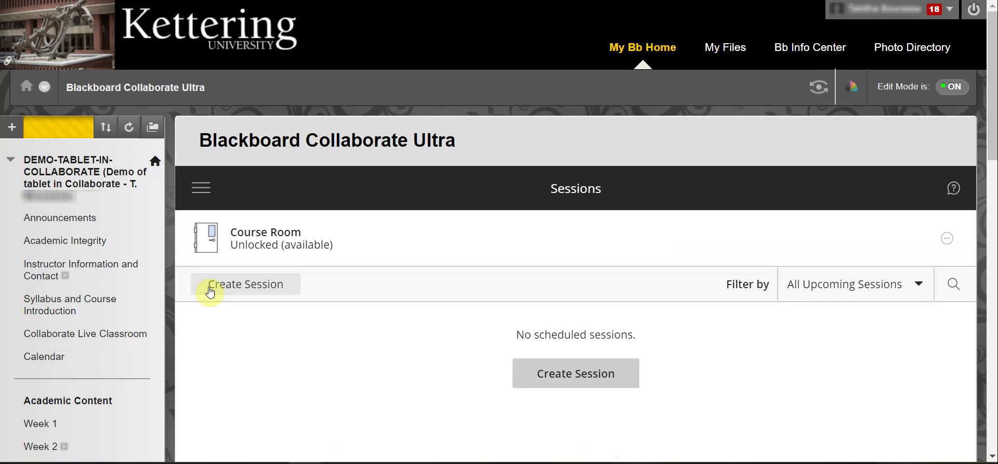
# Create and save a new session named 'Live instruction'
pyautogui.click(210, 291)
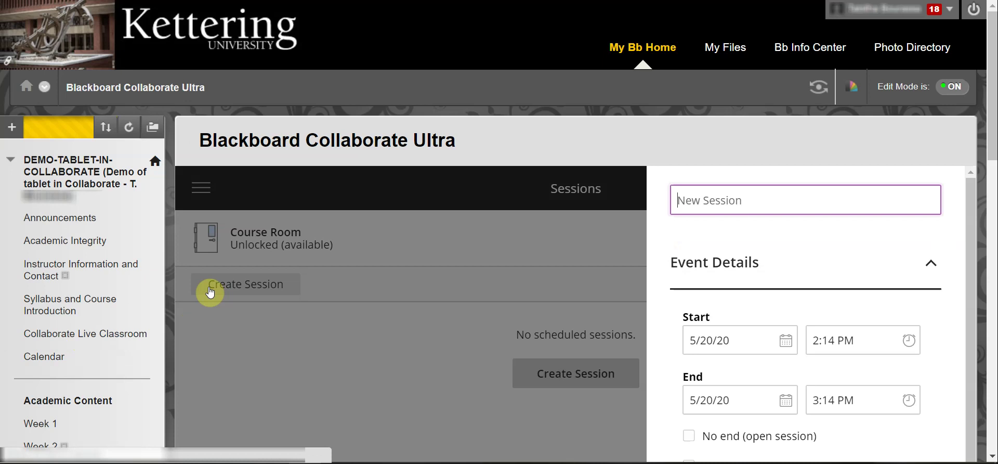
pyautogui.write('Li')
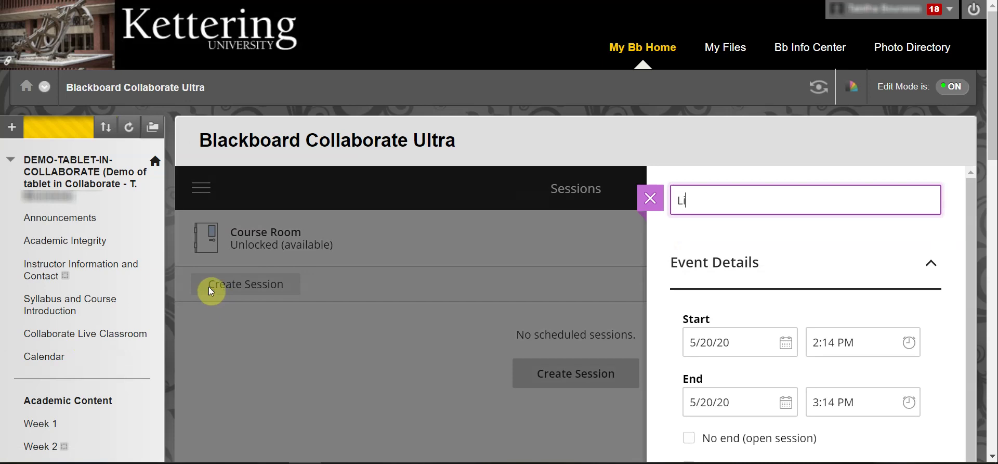
pyautogui.write('ve instruction')
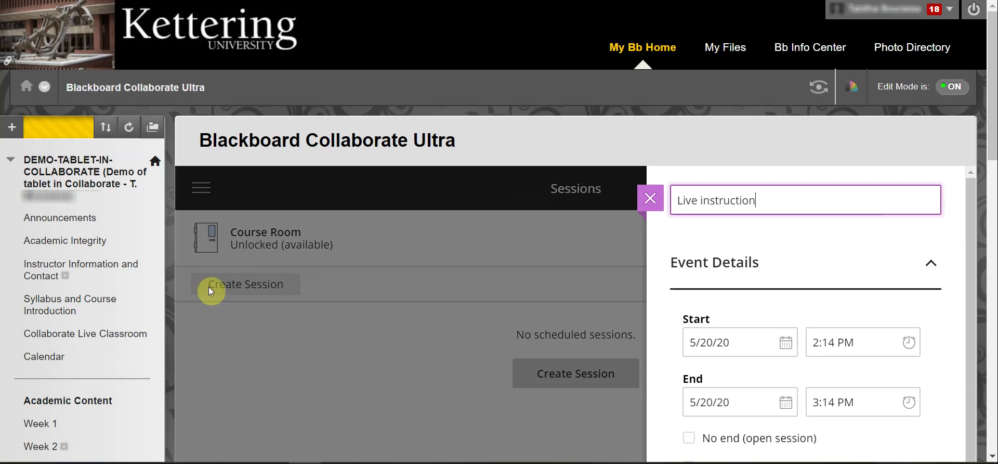
pyautogui.press('Return')
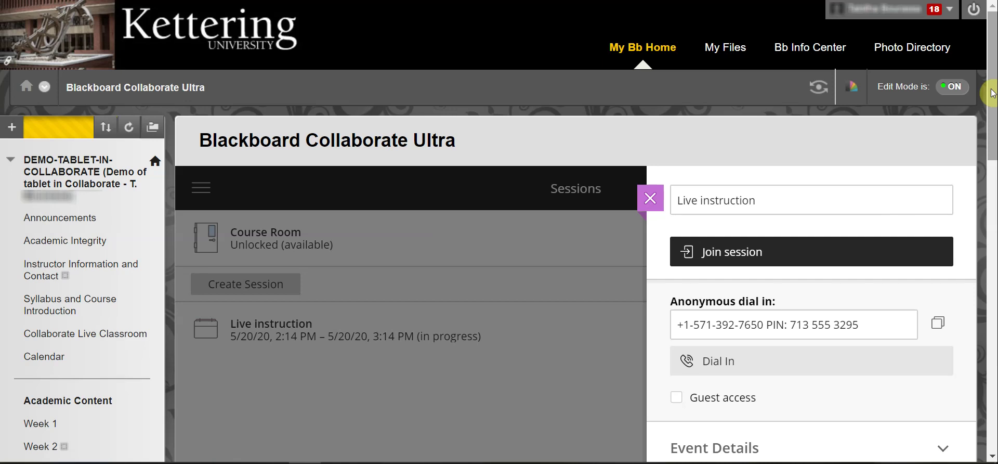
pyautogui.moveTo(992, 92); pyautogui.dragTo(992, 165)
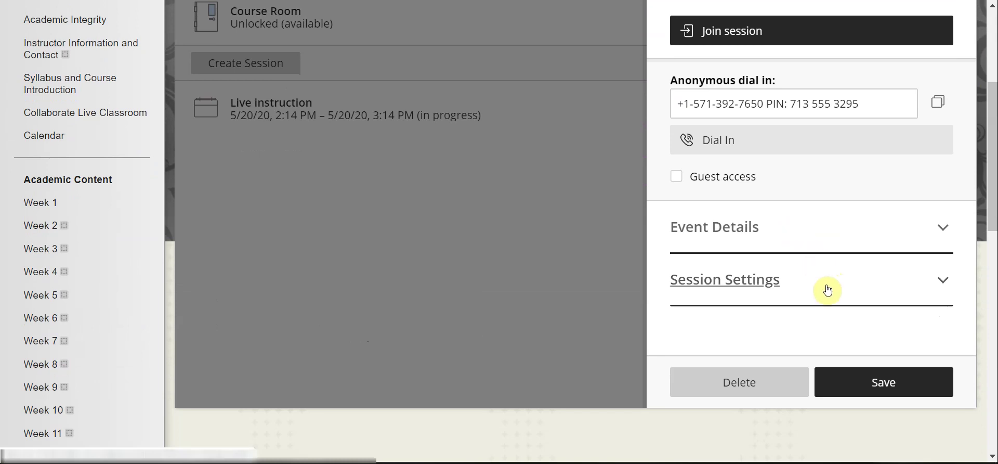
pyautogui.click(884, 391)
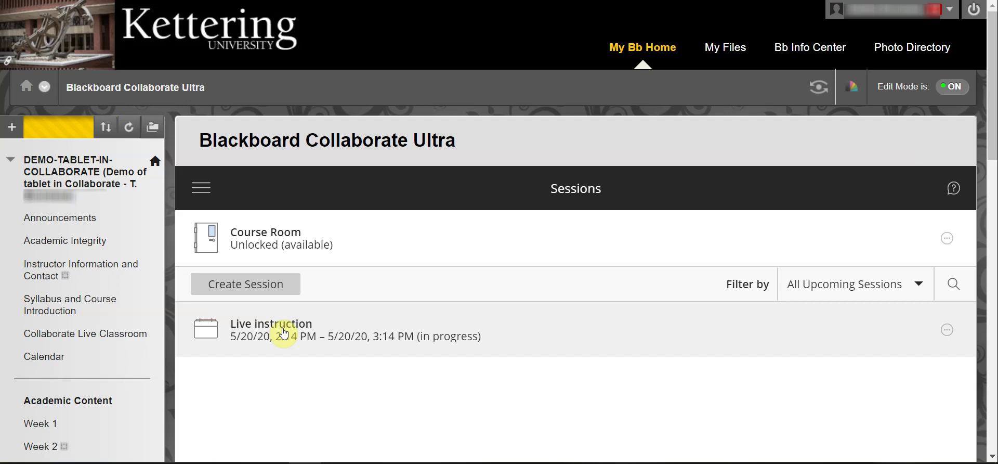
# Join the Live instruction session room from its session details
pyautogui.click(284, 331)
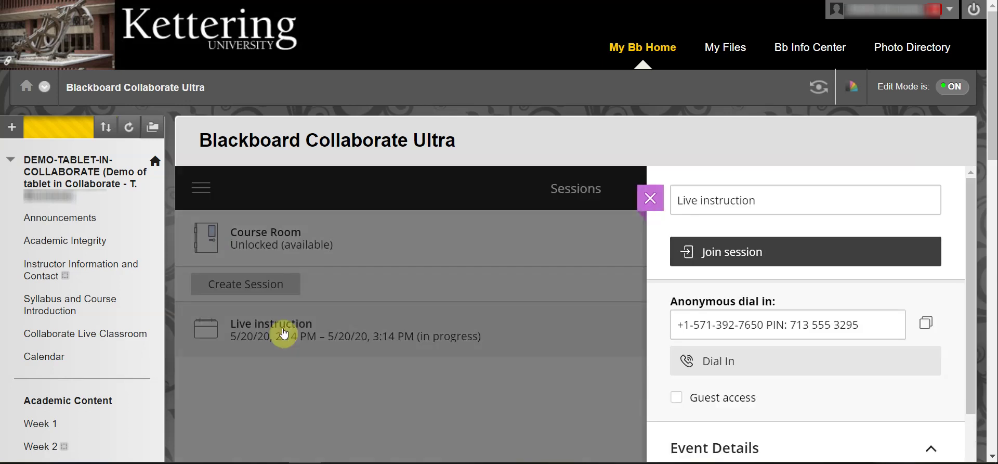
pyautogui.click(720, 255)
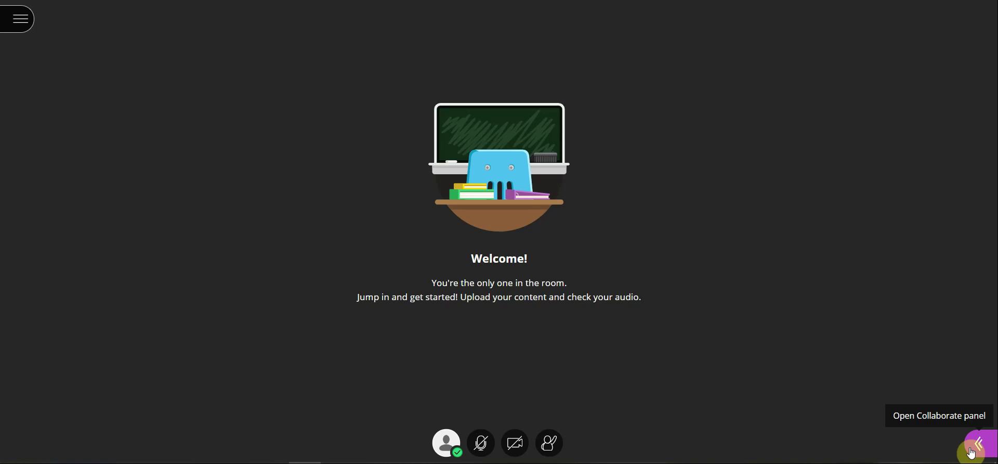
# Show the Share Content options in the Collaborate panel
pyautogui.click(971, 453)
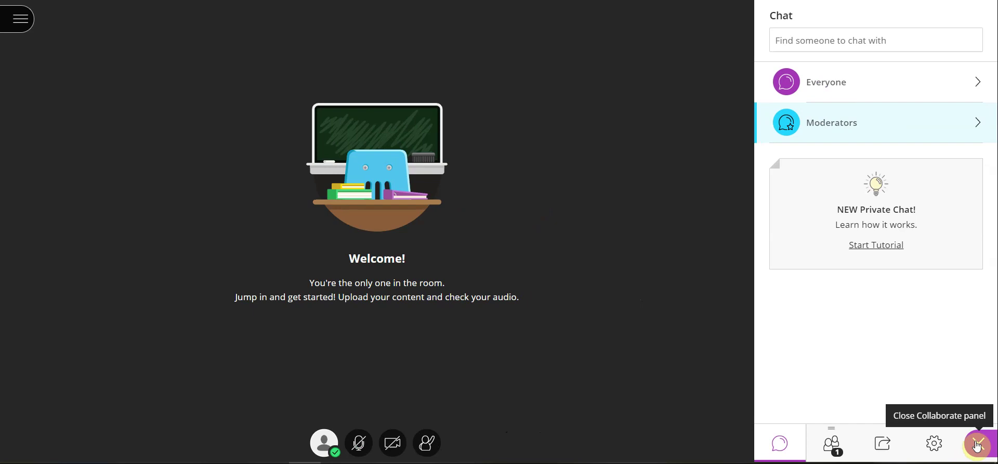
pyautogui.click(883, 445)
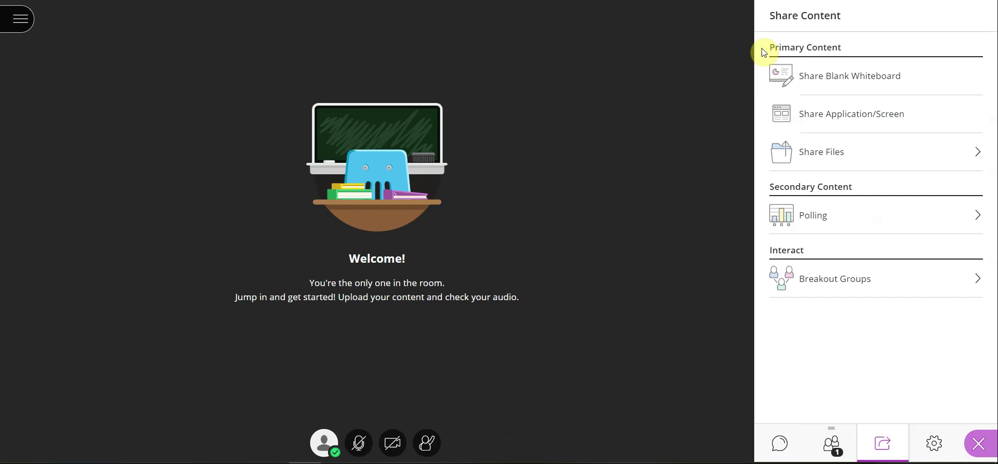
# Share a blank whiteboard and set the freehand pen to blue
pyautogui.click(818, 85)
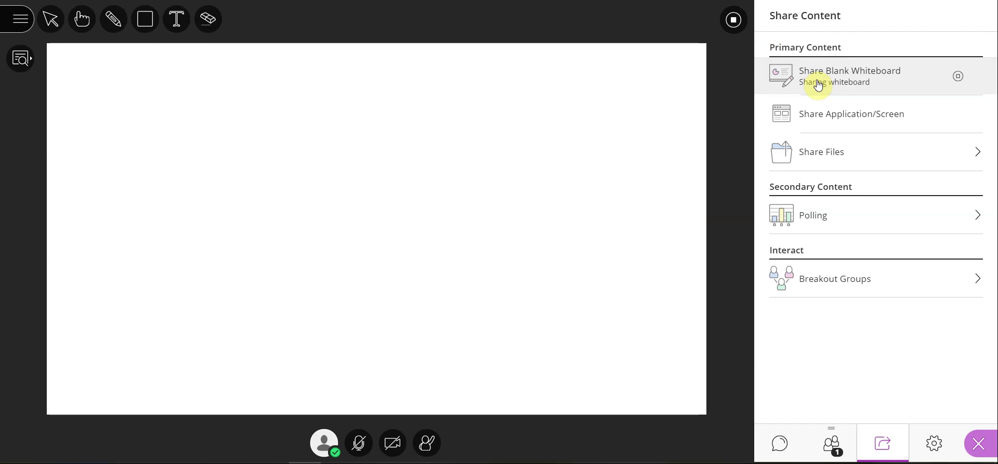
pyautogui.click(113, 19)
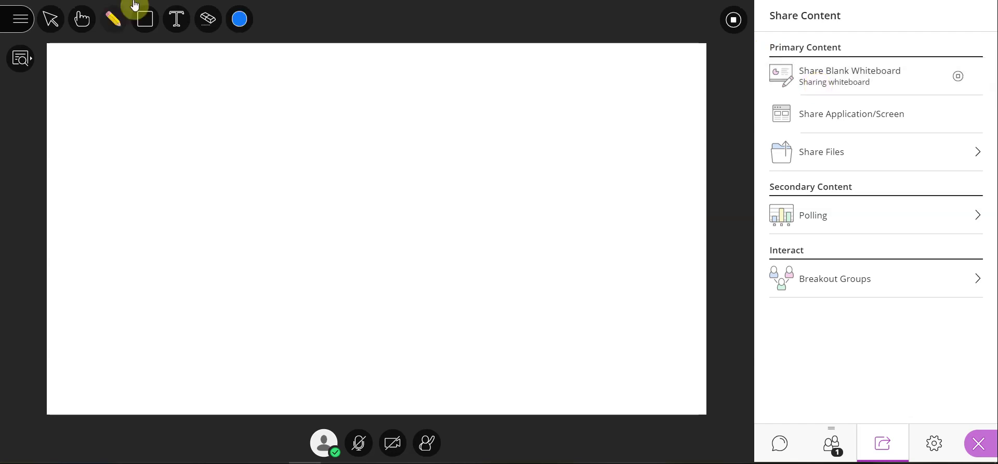
pyautogui.click(134, 5)
pyautogui.click(135, 5)
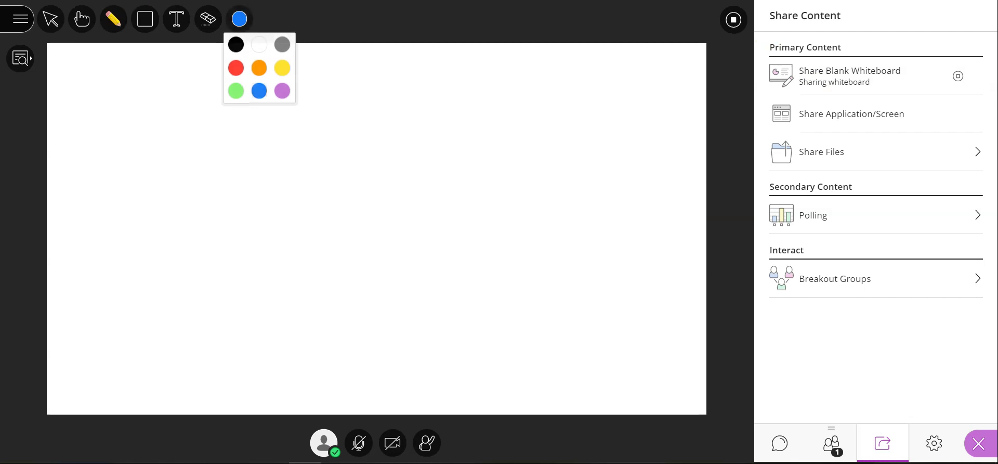
pyautogui.click(259, 91)
# Handwrite the title 'KINETIC ENERGY' near the whiteboard's top left
pyautogui.moveTo(94, 82)
pyautogui.mouseDown()
pyautogui.moveTo(93, 111)
pyautogui.moveTo(113, 110)
pyautogui.mouseUp()
pyautogui.moveTo(115, 86); pyautogui.dragTo(114, 111)
pyautogui.moveTo(124, 91); pyautogui.dragTo(124, 111)
pyautogui.moveTo(128, 113)
pyautogui.mouseDown()
pyautogui.moveTo(143, 83)
pyautogui.moveTo(164, 113)
pyautogui.moveTo(191, 87)
pyautogui.mouseUp()
pyautogui.moveTo(194, 94)
pyautogui.mouseDown()
pyautogui.moveTo(194, 112)
pyautogui.moveTo(222, 107)
pyautogui.mouseUp()
pyautogui.moveTo(251, 92)
pyautogui.mouseDown()
pyautogui.moveTo(269, 117)
pyautogui.moveTo(287, 90)
pyautogui.moveTo(317, 116)
pyautogui.mouseUp()
pyautogui.moveTo(323, 88)
pyautogui.mouseDown()
pyautogui.moveTo(323, 117)
pyautogui.moveTo(339, 110)
pyautogui.mouseUp()
pyautogui.moveTo(358, 89)
pyautogui.mouseDown()
pyautogui.moveTo(345, 104)
pyautogui.moveTo(360, 102)
pyautogui.mouseUp()
pyautogui.moveTo(366, 86); pyautogui.dragTo(384, 117)
# Handwrite the formula K = ½mv² below the title
pyautogui.moveTo(100, 158)
pyautogui.mouseDown()
pyautogui.moveTo(101, 190)
pyautogui.moveTo(120, 189)
pyautogui.mouseUp()
pyautogui.moveTo(138, 172); pyautogui.dragTo(148, 180)
pyautogui.moveTo(174, 155)
pyautogui.mouseDown()
pyautogui.moveTo(175, 177)
pyautogui.moveTo(188, 183)
pyautogui.mouseUp()
pyautogui.moveTo(166, 195); pyautogui.dragTo(188, 211)
pyautogui.moveTo(211, 169)
pyautogui.mouseDown()
pyautogui.moveTo(233, 191)
pyautogui.moveTo(254, 167)
pyautogui.mouseUp()
pyautogui.moveTo(264, 158); pyautogui.dragTo(280, 171)
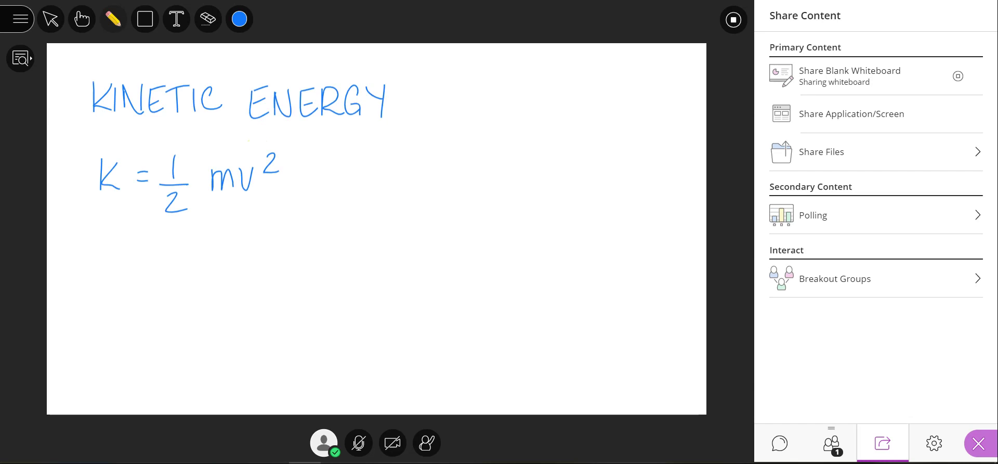
# Leave the Live instruction session through the session menu
pyautogui.click(25, 24)
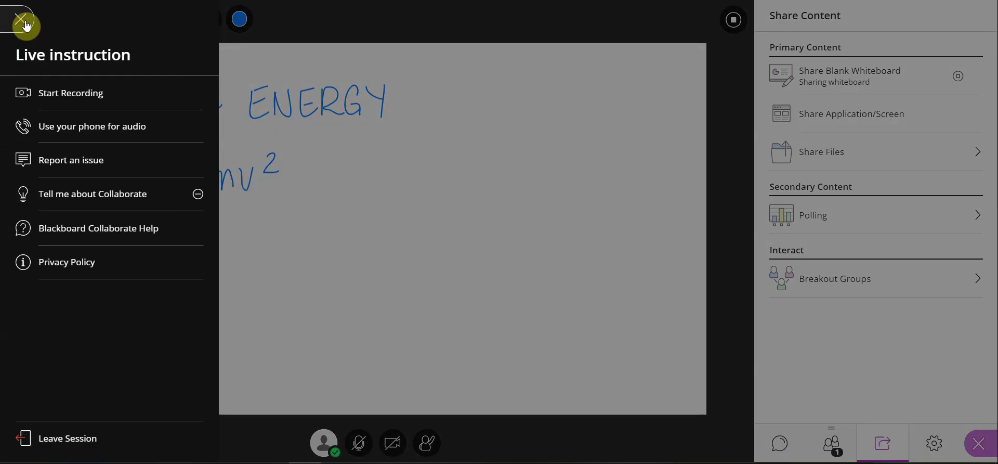
pyautogui.press('Escape')
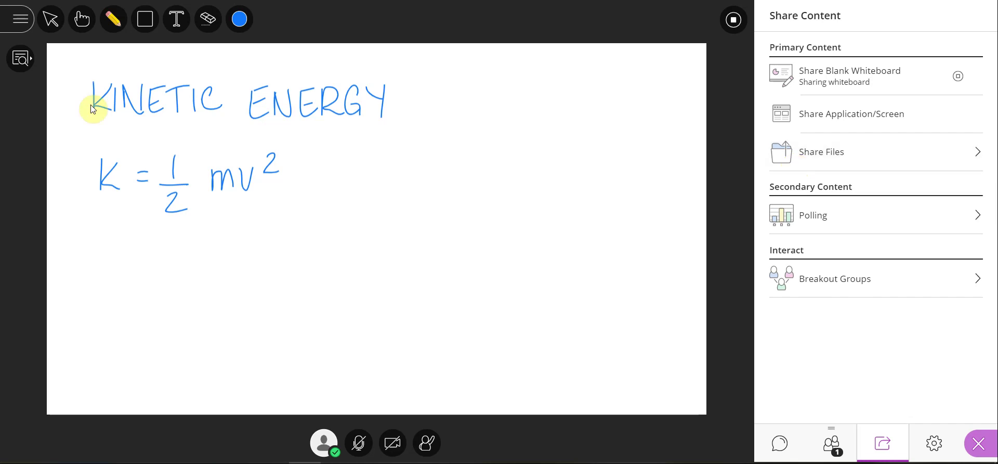
pyautogui.click(22, 24)
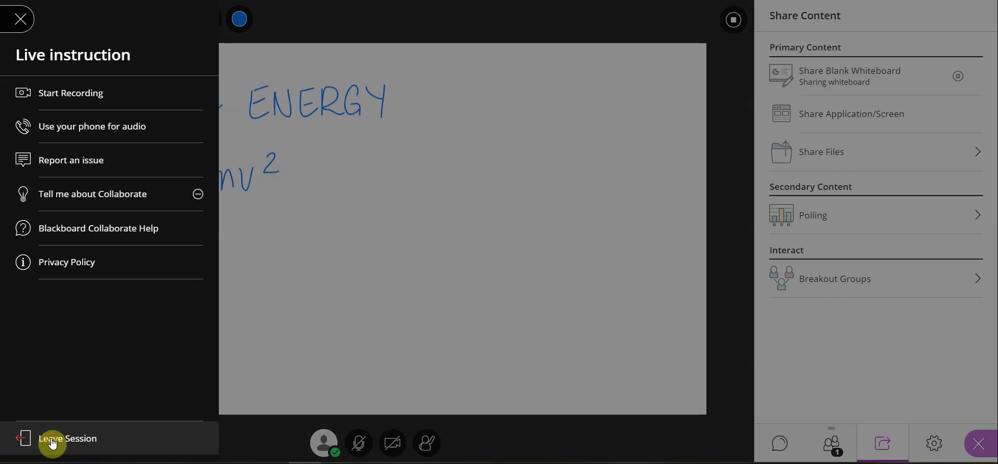
pyautogui.click(52, 443)
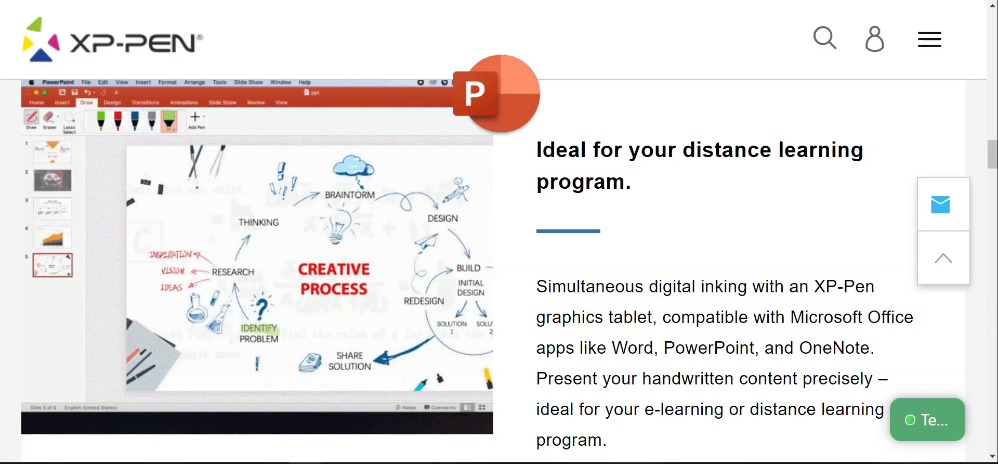